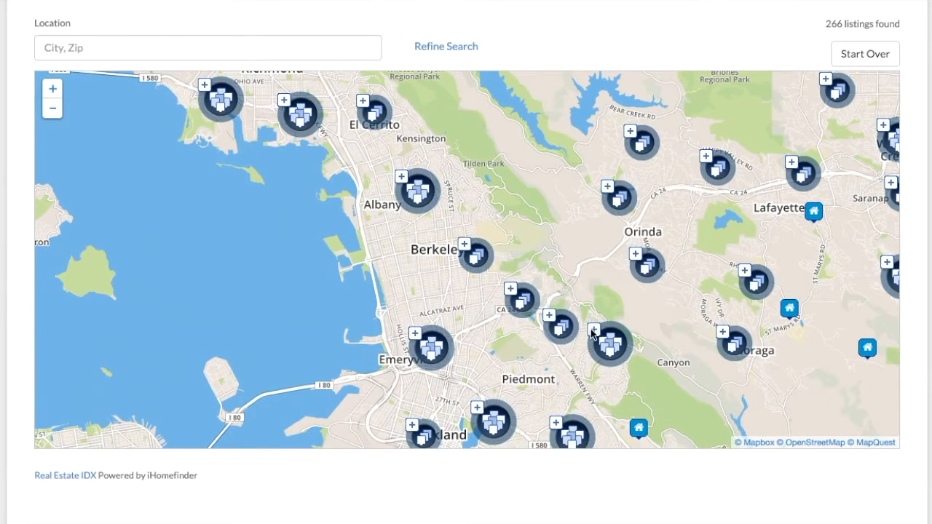
{"action": "left_click", "coordinate": [592, 333]}
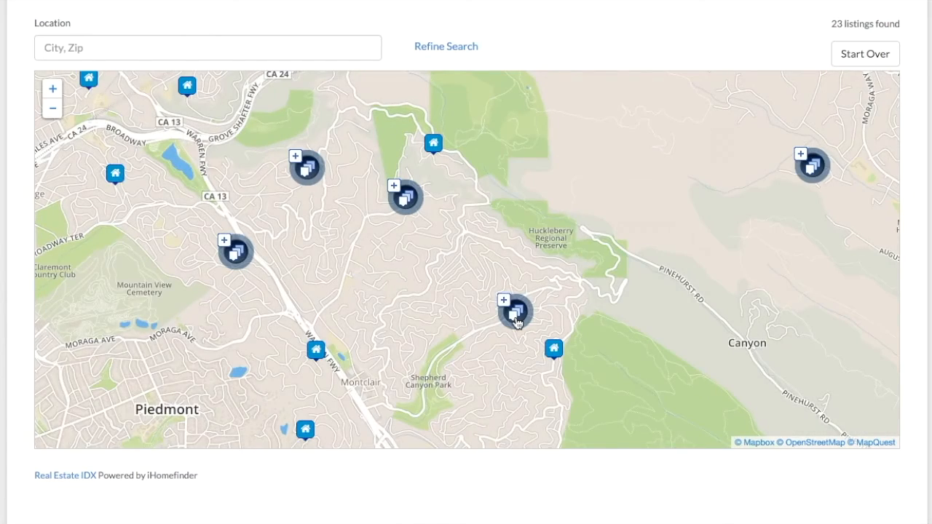
{"action": "left_click", "coordinate": [516, 322]}
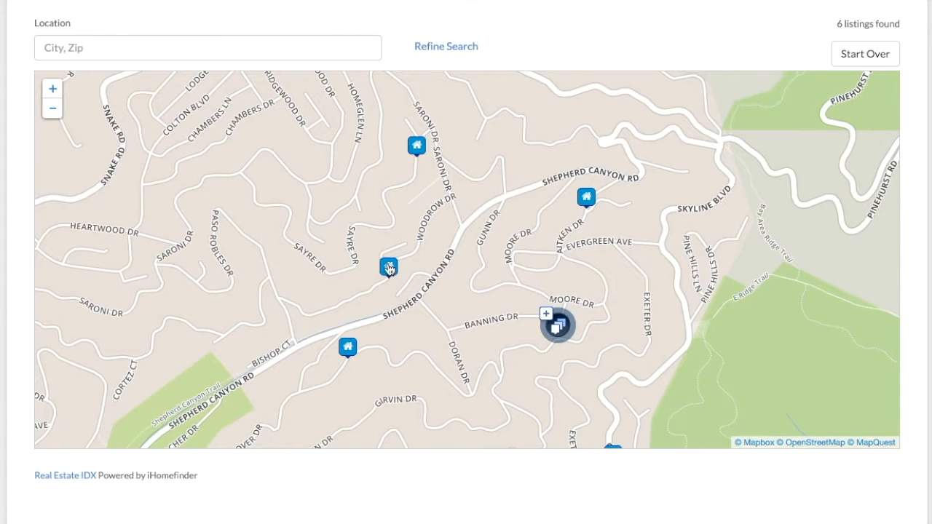
{"action": "left_click", "coordinate": [389, 268]}
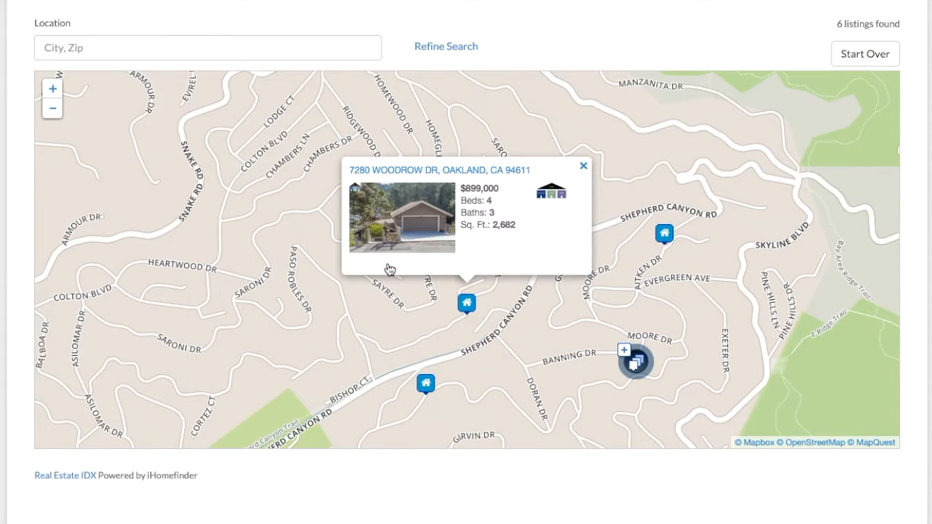
Look at the map's minimum price filter, then close the filter panel and the listing popup.
{"action": "left_click", "coordinate": [435, 50]}
{"action": "left_click", "coordinate": [115, 129]}
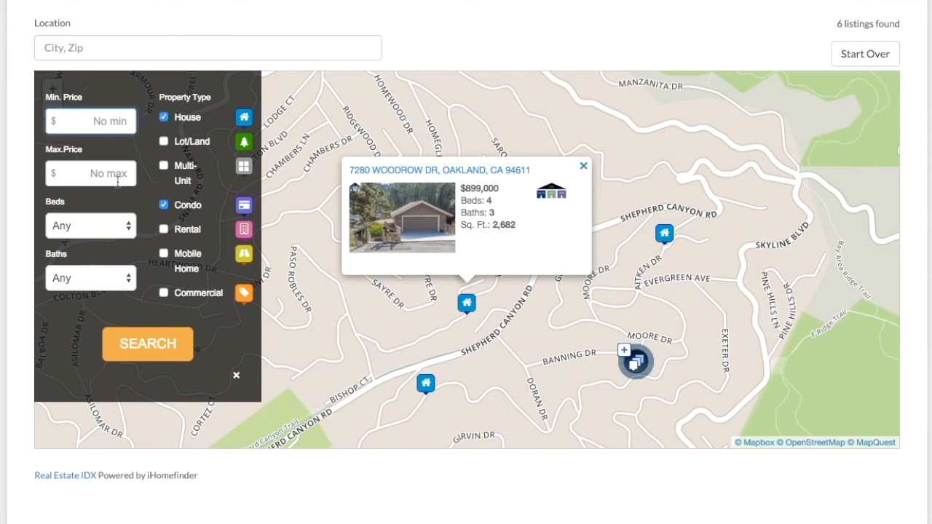
{"action": "left_click", "coordinate": [237, 377]}
{"action": "left_click", "coordinate": [583, 167]}
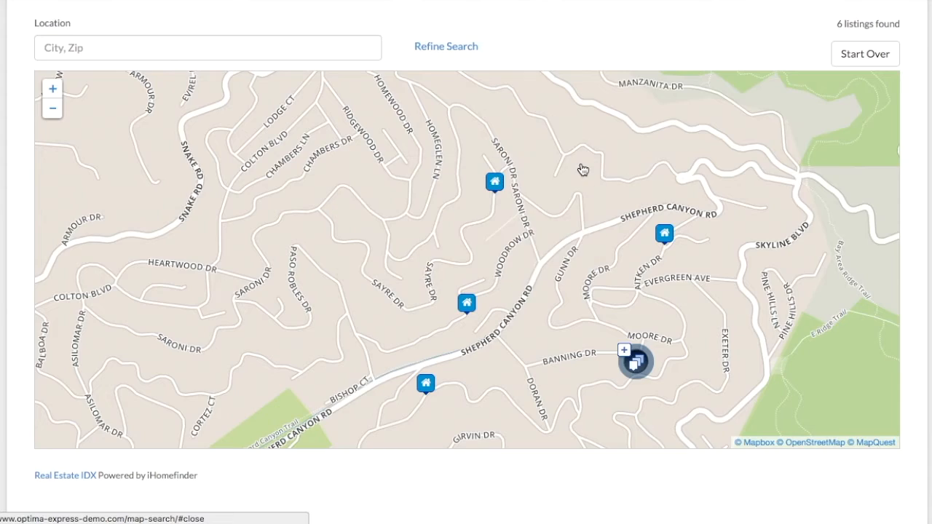
Zoom the demo map back out three steps.
{"action": "scroll", "coordinate": [583, 170], "scroll_direction": "down", "scroll_amount": 1}
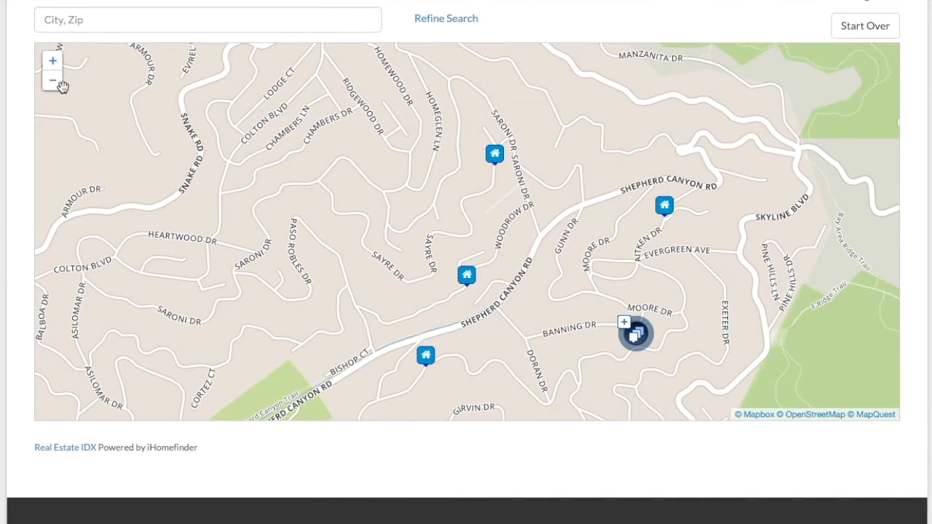
{"action": "left_click", "coordinate": [52, 80]}
{"action": "left_click", "coordinate": [52, 80]}
{"action": "left_click", "coordinate": [52, 80]}
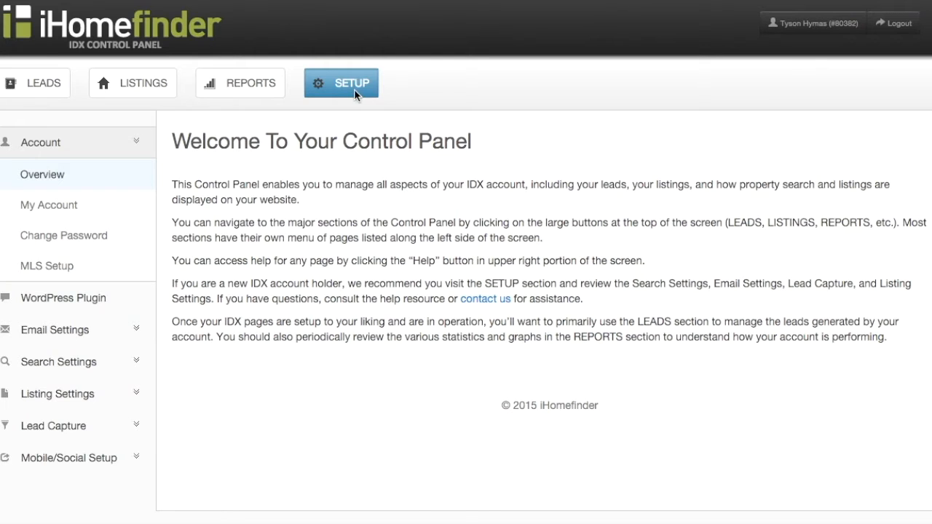
Open Search Settings > Map Search and leave the map zoom level at 14.
{"action": "left_click", "coordinate": [93, 367]}
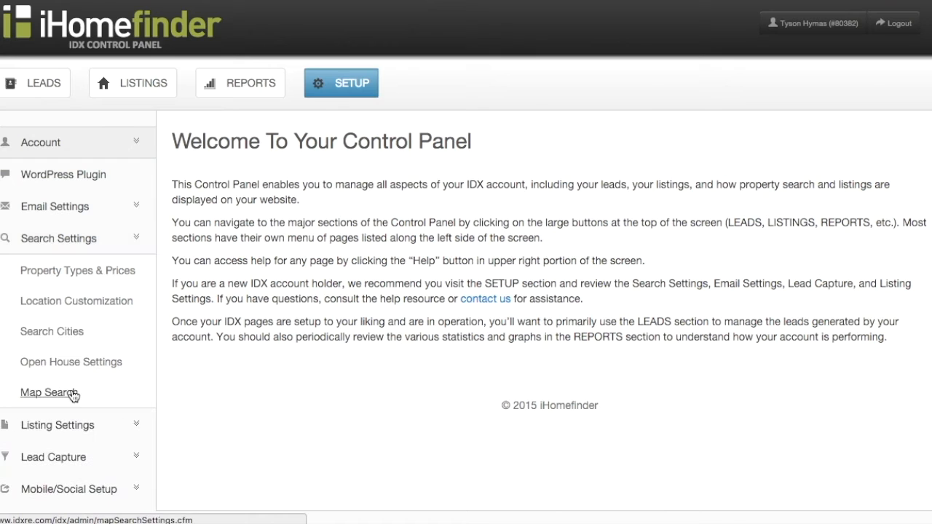
{"action": "left_click", "coordinate": [73, 394]}
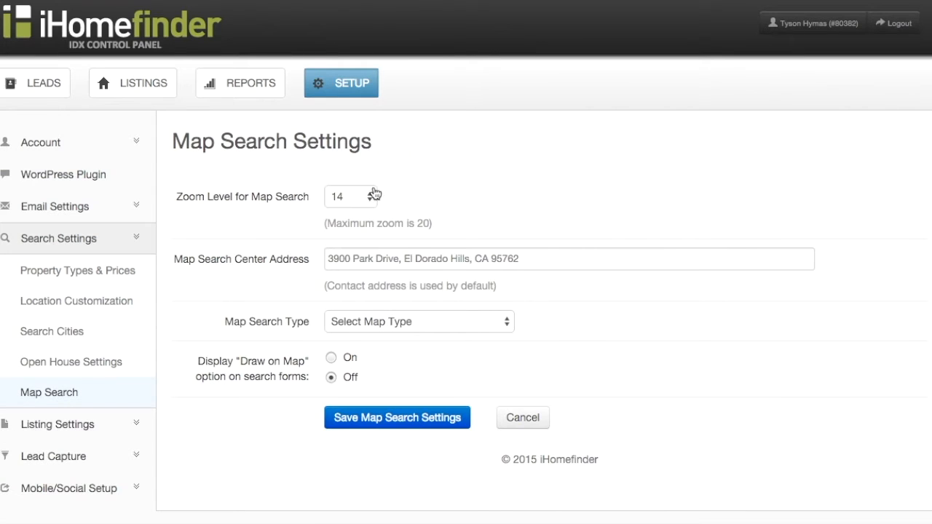
{"action": "left_click", "coordinate": [374, 203]}
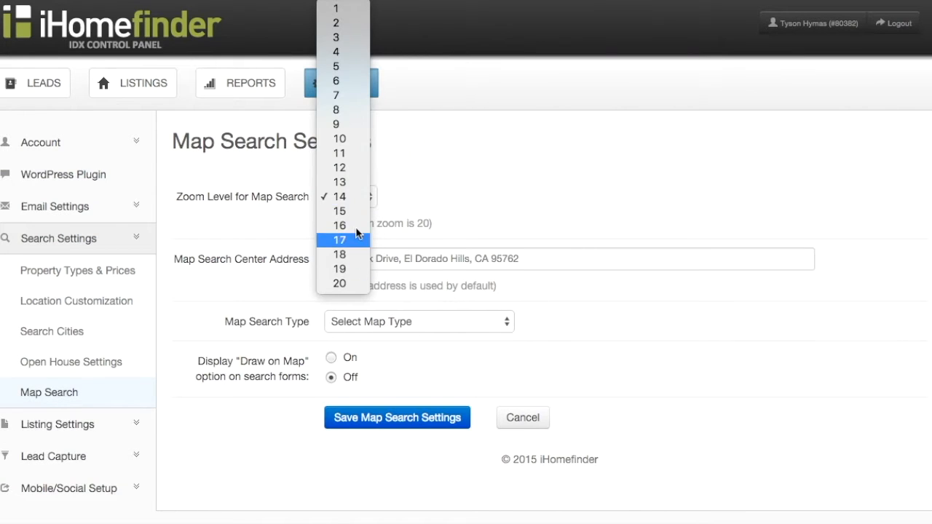
{"action": "left_click", "coordinate": [360, 196]}
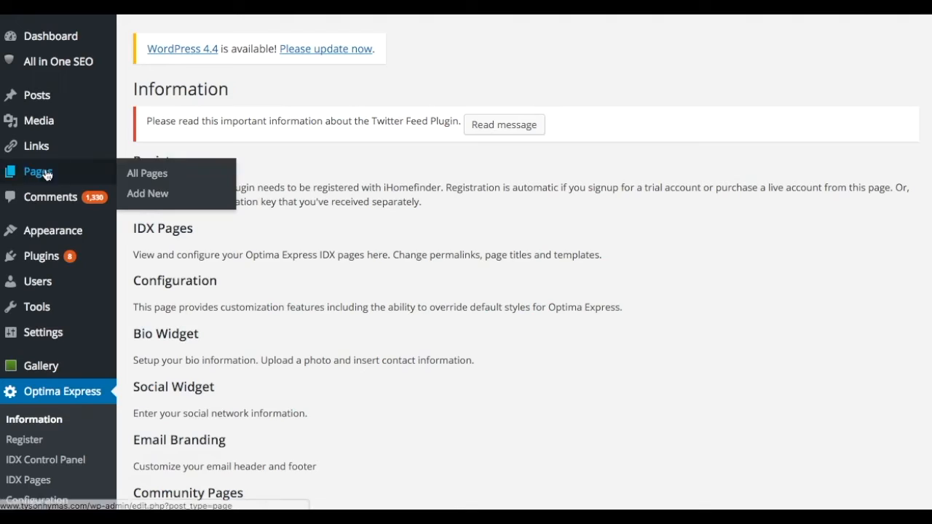
Edit the Alamo page and choose Search > Map Search in the Optima Express shortcode builder.
{"action": "left_click", "coordinate": [38, 171]}
{"action": "left_click", "coordinate": [182, 248]}
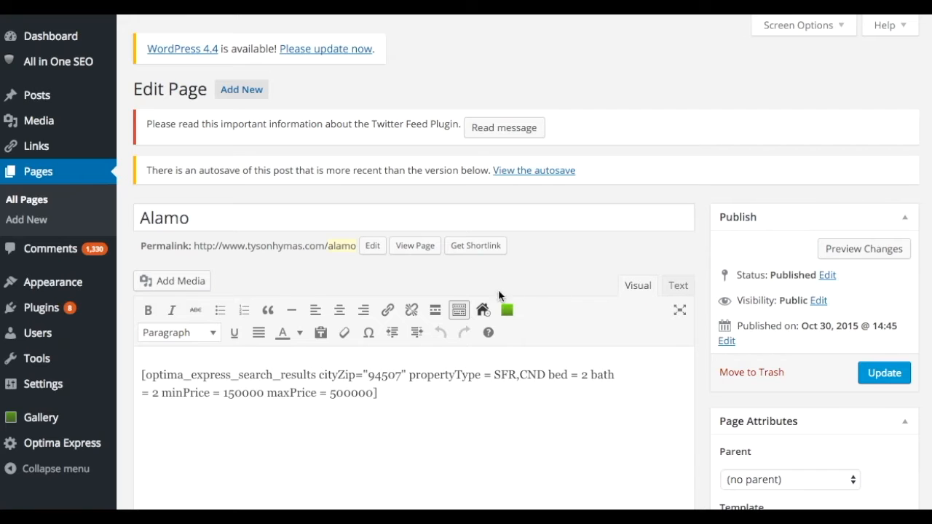
{"action": "left_click", "coordinate": [483, 312]}
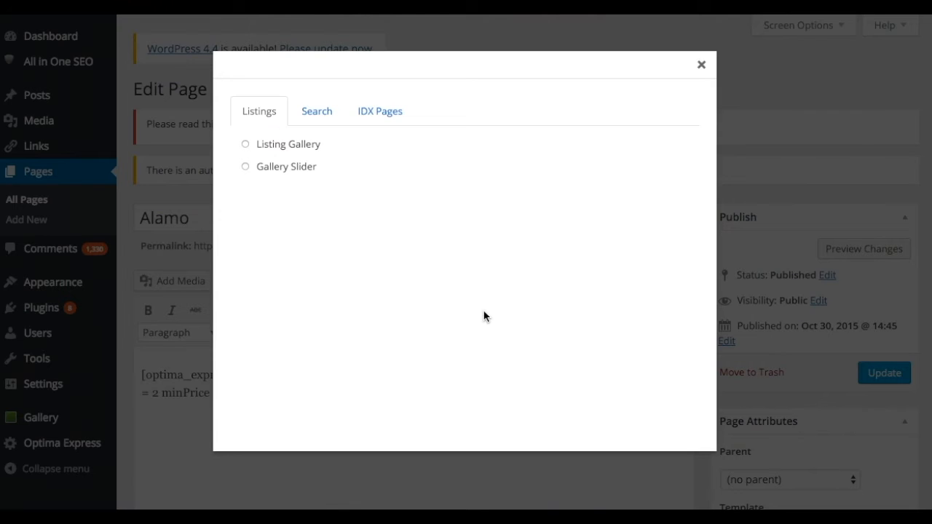
{"action": "left_click", "coordinate": [321, 117]}
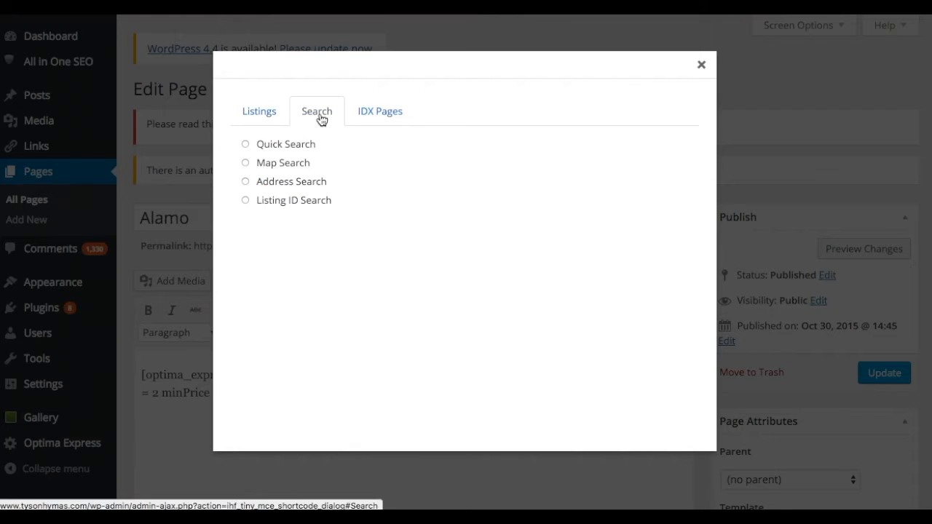
{"action": "left_click", "coordinate": [245, 163]}
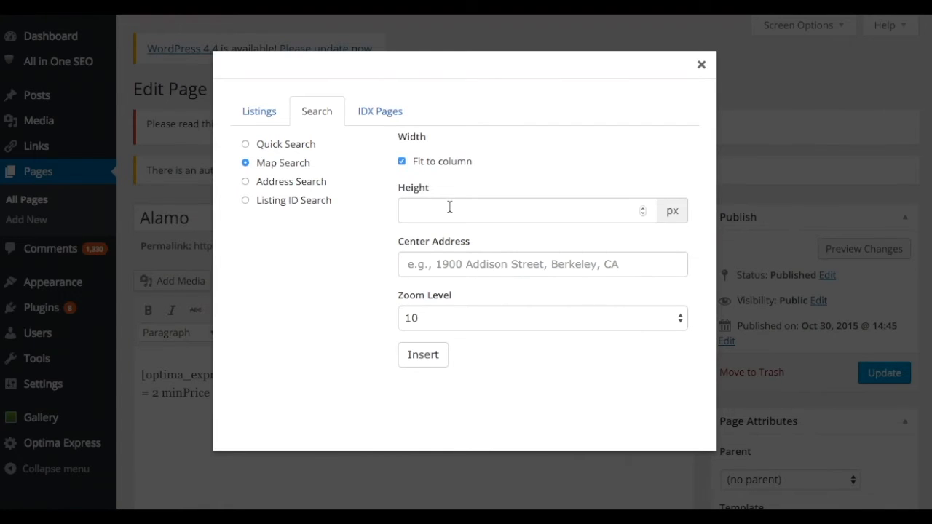
Insert a map search shortcode with Center Address 94611 at the top of the page.
{"action": "left_click", "coordinate": [457, 271]}
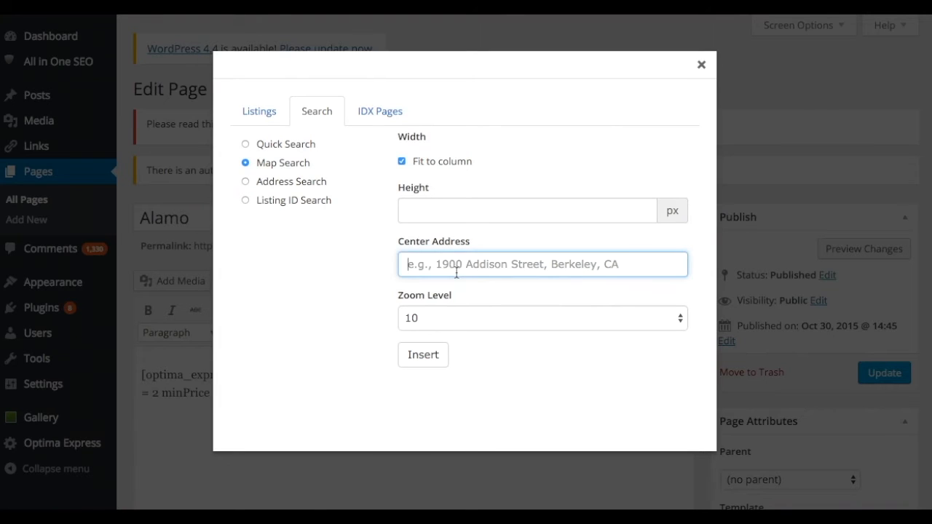
{"action": "type", "text": "94611"}
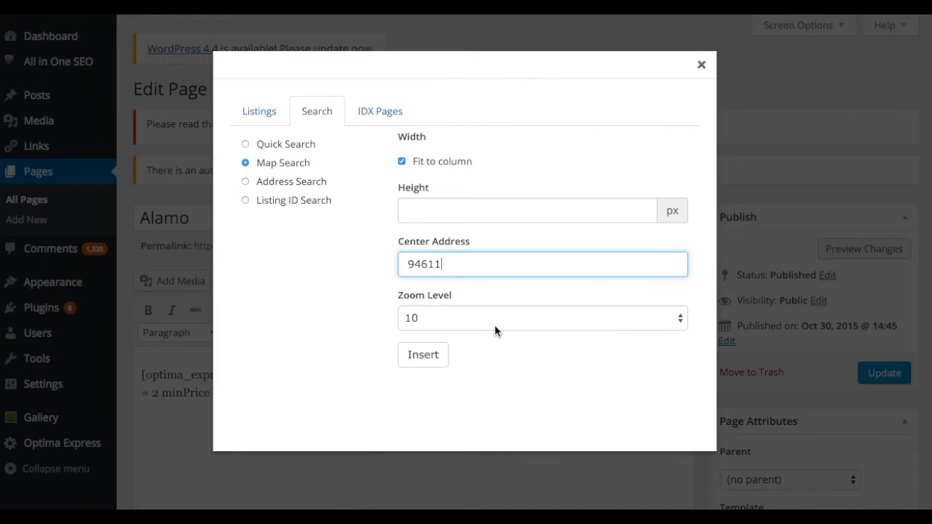
{"action": "left_click", "coordinate": [423, 357]}
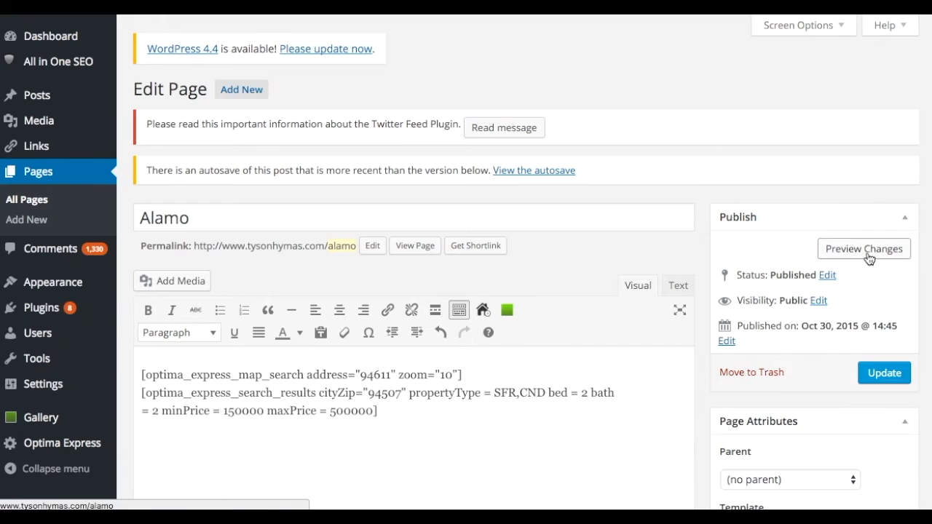
Preview the Alamo page, change the shortcode's zoom="10" to zoom="8", and update the page.
{"action": "left_click", "coordinate": [863, 249]}
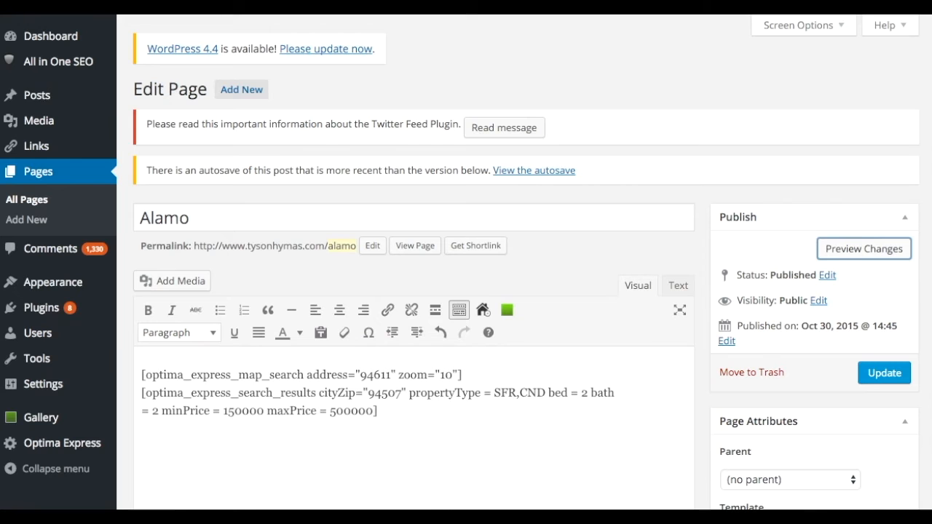
{"action": "double_click", "coordinate": [448, 376]}
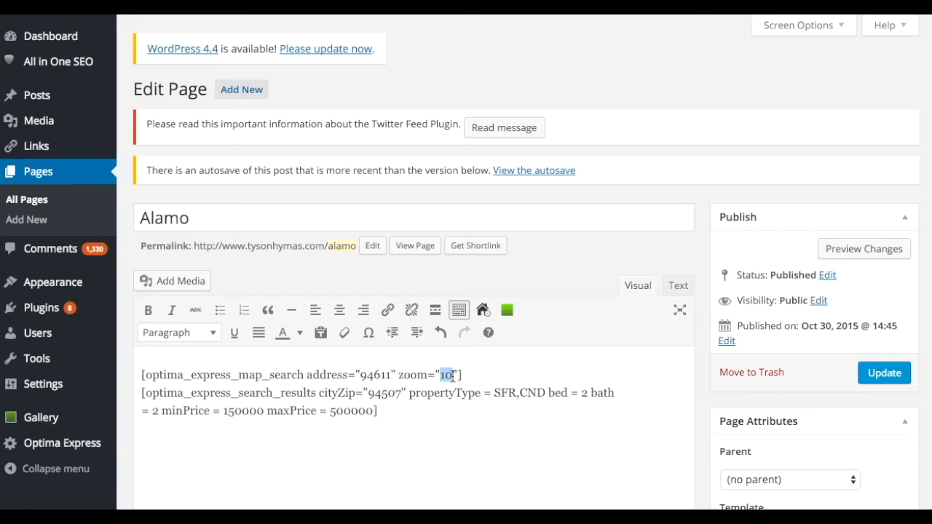
{"action": "type", "text": "8"}
{"action": "left_click", "coordinate": [895, 384]}
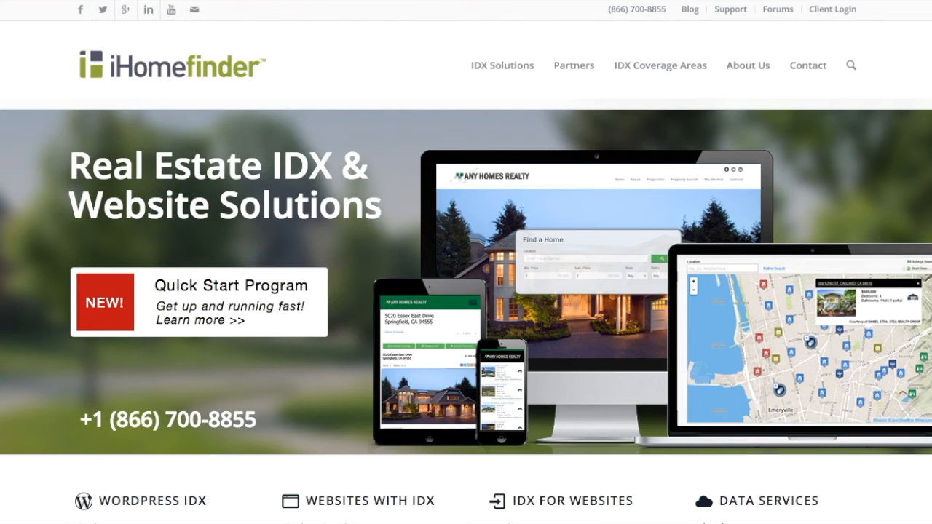
Go to Support > Knowledgebase > Optima Express (Responsive) > Shortcodes.
{"action": "left_click", "coordinate": [730, 10]}
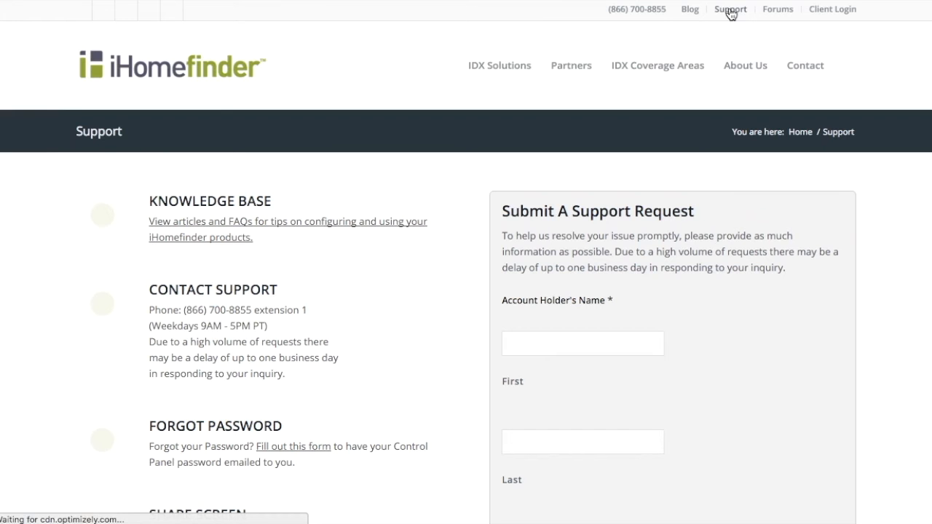
{"action": "left_click", "coordinate": [252, 205]}
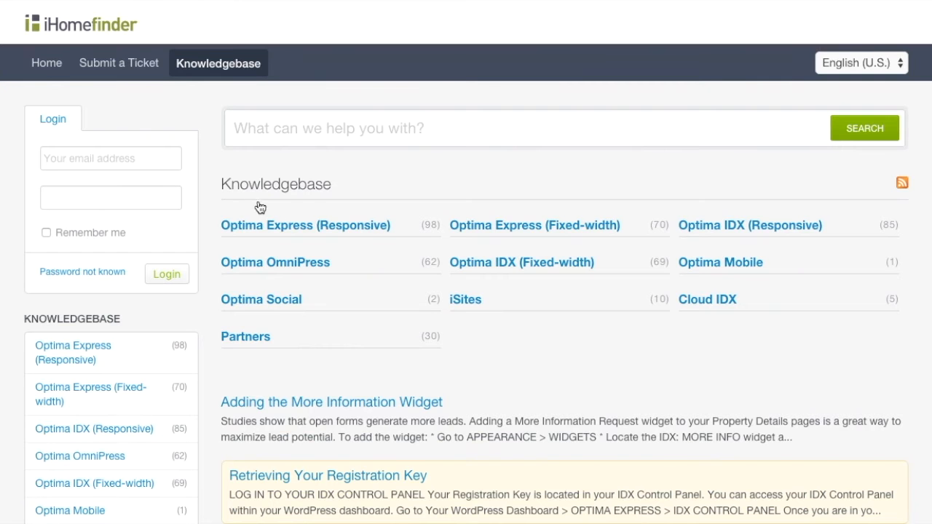
{"action": "left_click", "coordinate": [289, 227]}
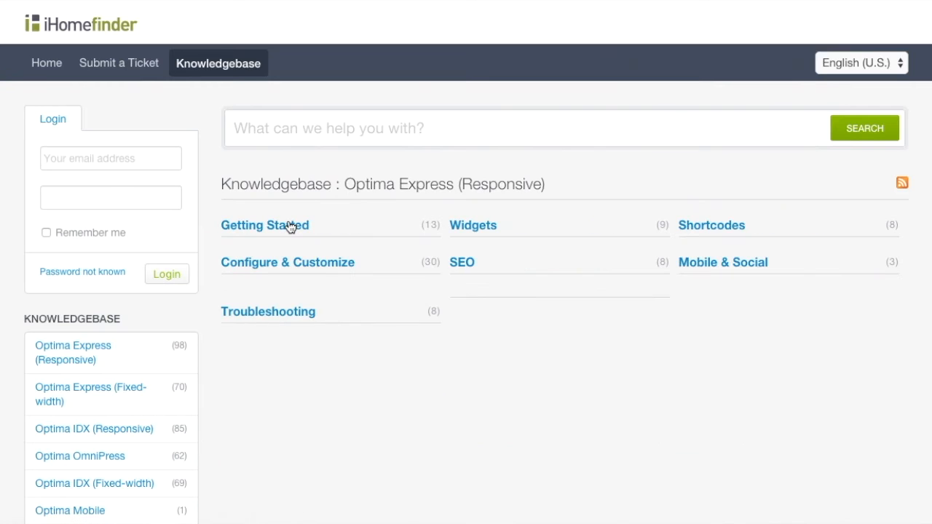
{"action": "left_click", "coordinate": [721, 224]}
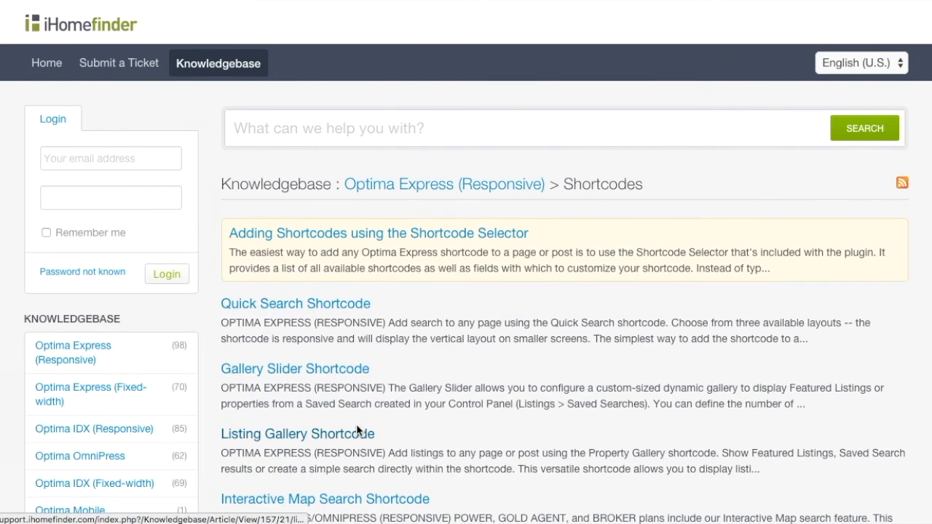
Open the Interactive Map Search Shortcode article and scroll to its embedding section.
{"action": "scroll", "coordinate": [356, 429], "scroll_direction": "down", "scroll_amount": 2}
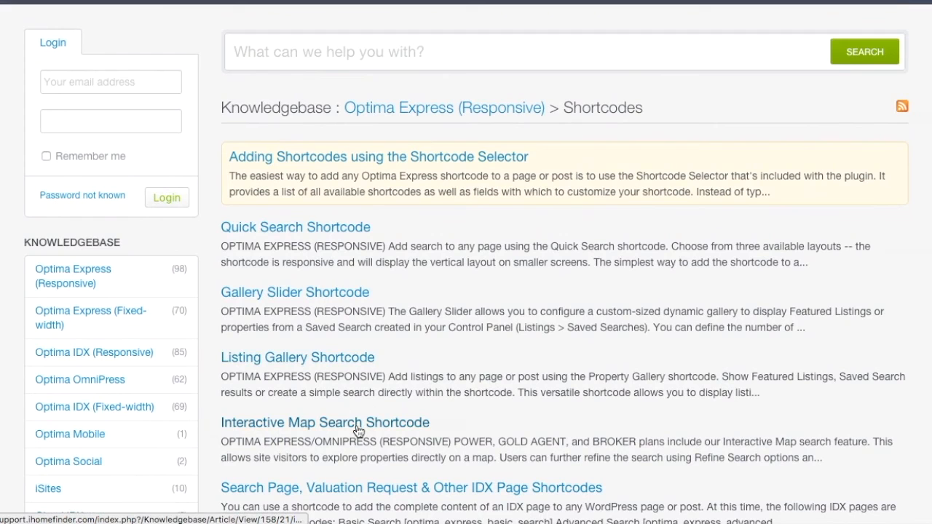
{"action": "left_click", "coordinate": [358, 424]}
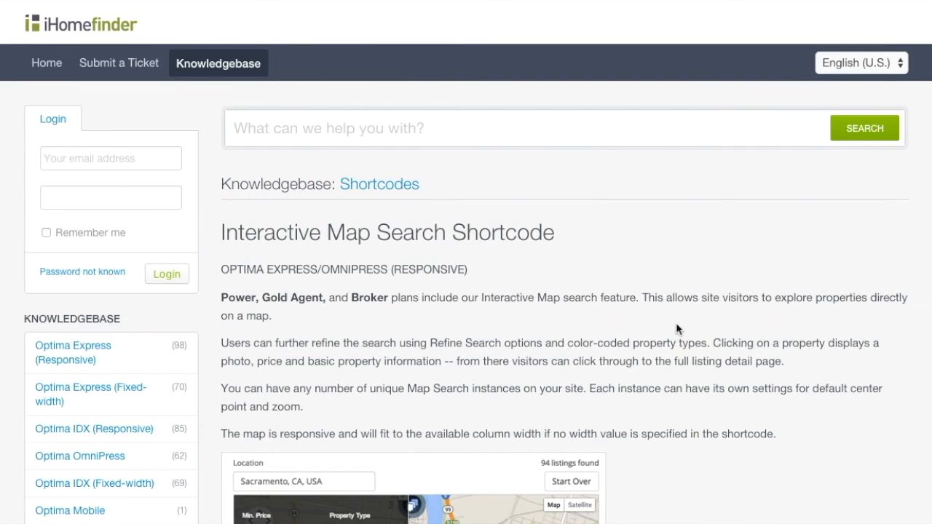
{"action": "scroll", "coordinate": [732, 270], "scroll_direction": "down", "scroll_amount": 6}
{"action": "scroll", "coordinate": [736, 330], "scroll_direction": "down", "scroll_amount": 7}
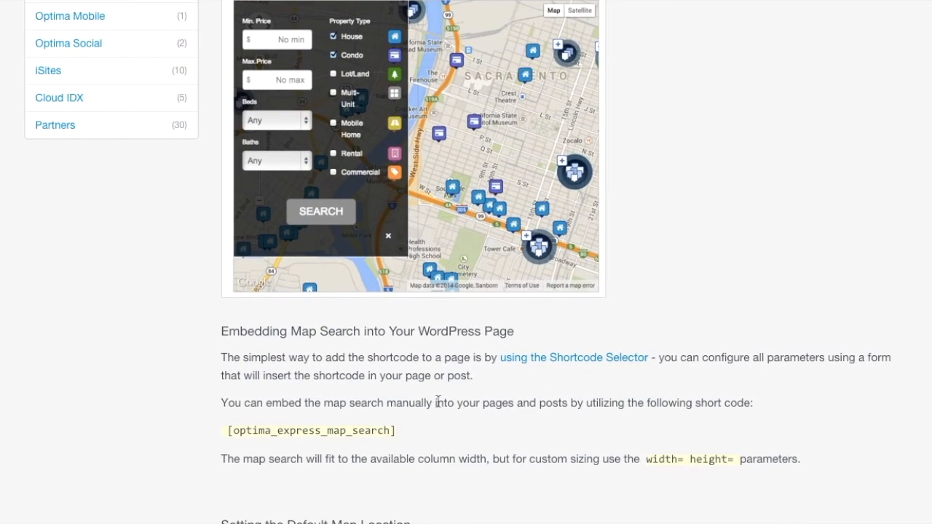
{"action": "scroll", "coordinate": [601, 437], "scroll_direction": "down", "scroll_amount": 2}
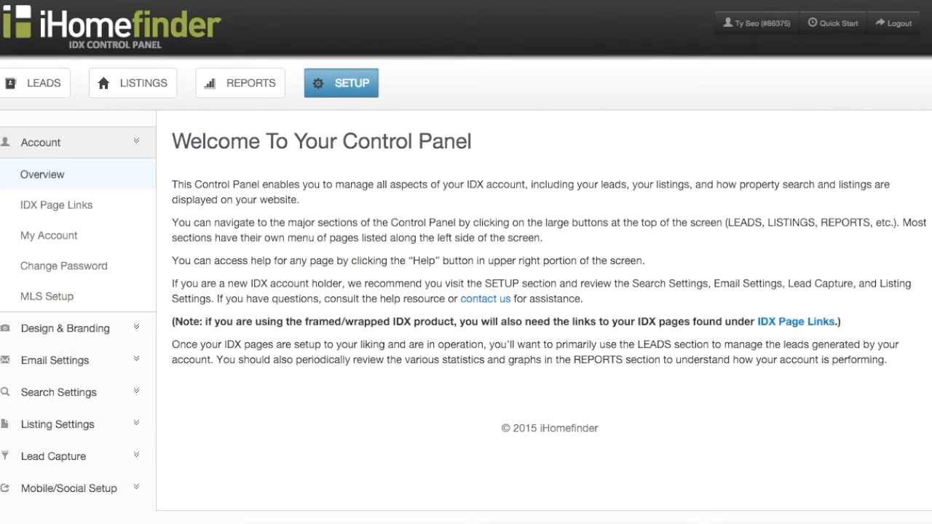
View the Map Search URL in Account > IDX Page Links.
{"action": "left_click", "coordinate": [348, 84]}
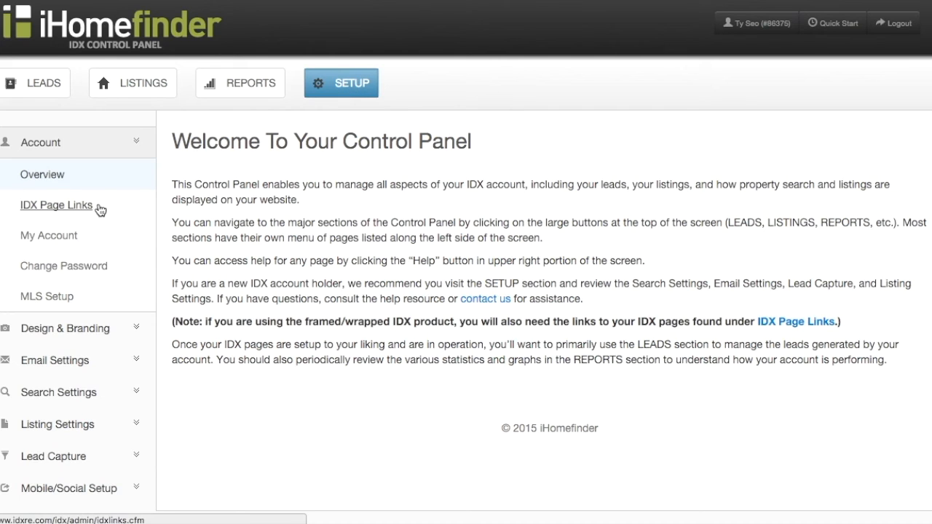
{"action": "left_click", "coordinate": [80, 207]}
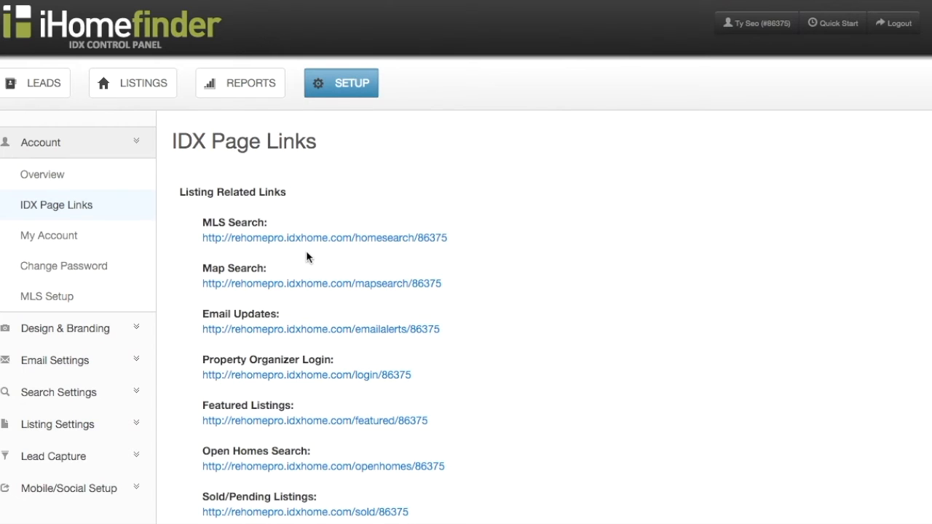
{"action": "scroll", "coordinate": [308, 255], "scroll_direction": "down", "scroll_amount": 2}
{"action": "scroll", "coordinate": [308, 255], "scroll_direction": "down", "scroll_amount": 5}
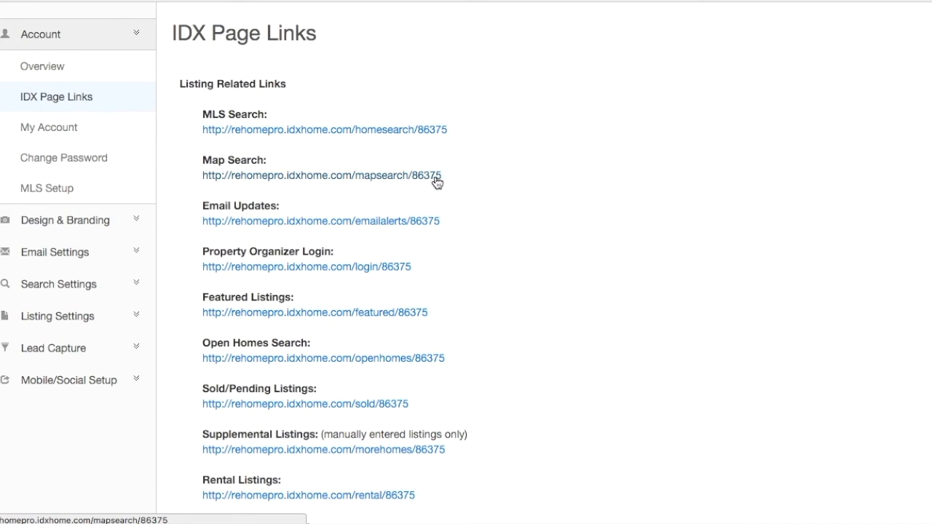
{"action": "scroll", "coordinate": [443, 180], "scroll_direction": "up", "scroll_amount": 3}
Return to Setup and open the Search Settings > Map Search page.
{"action": "left_click", "coordinate": [351, 87]}
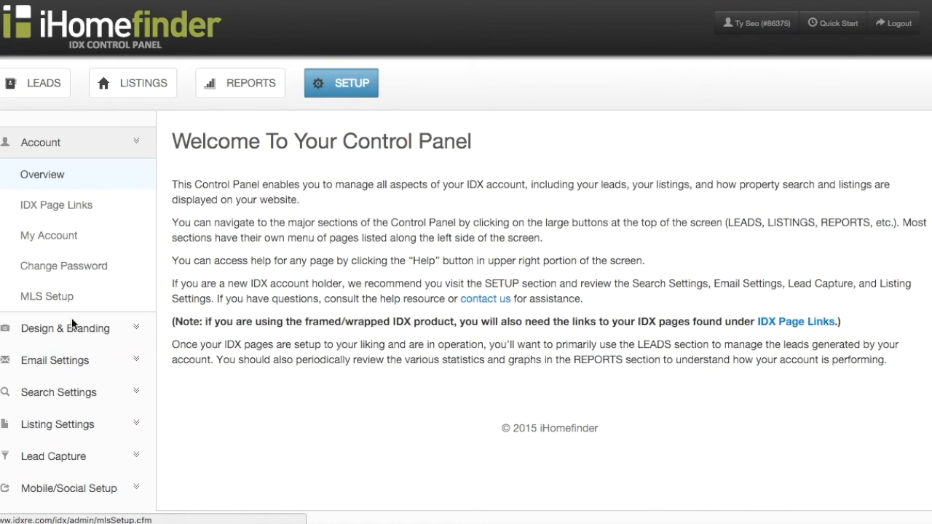
{"action": "left_click", "coordinate": [62, 403]}
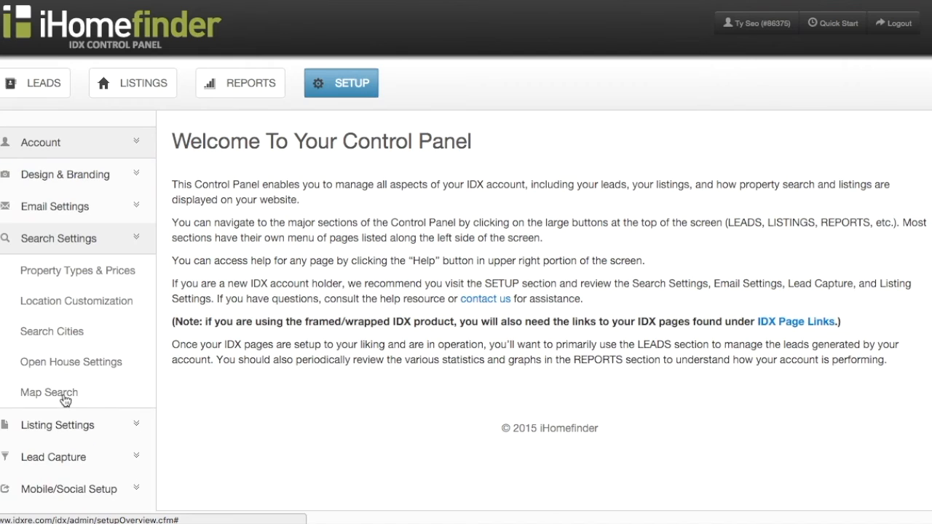
{"action": "left_click", "coordinate": [65, 399]}
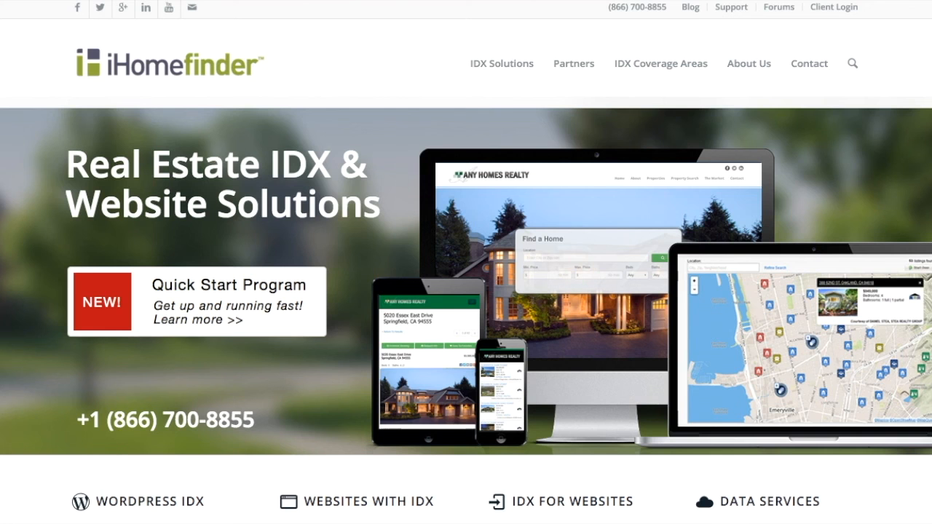
Go to Support > Knowledgebase > Optima IDX (Responsive) > JavaScript Widgets.
{"action": "left_click", "coordinate": [736, 10]}
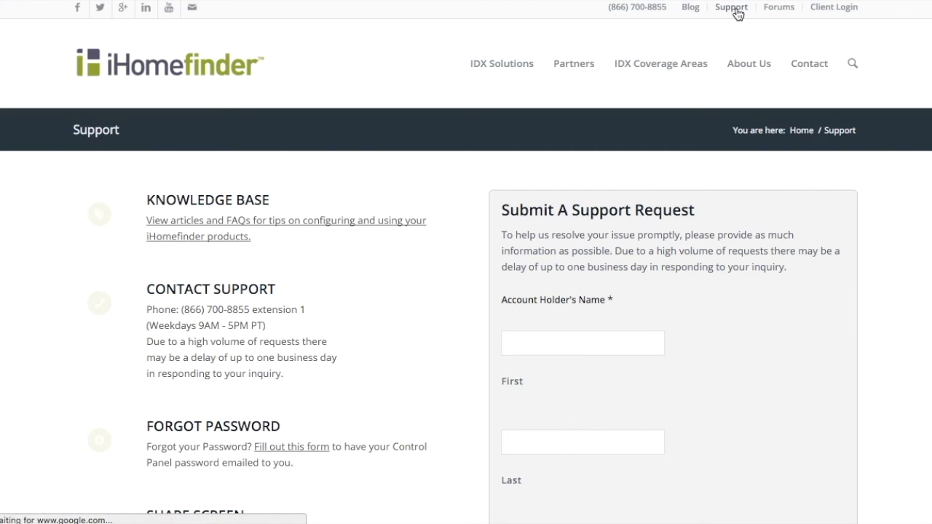
{"action": "left_click", "coordinate": [244, 200]}
{"action": "left_click", "coordinate": [713, 227]}
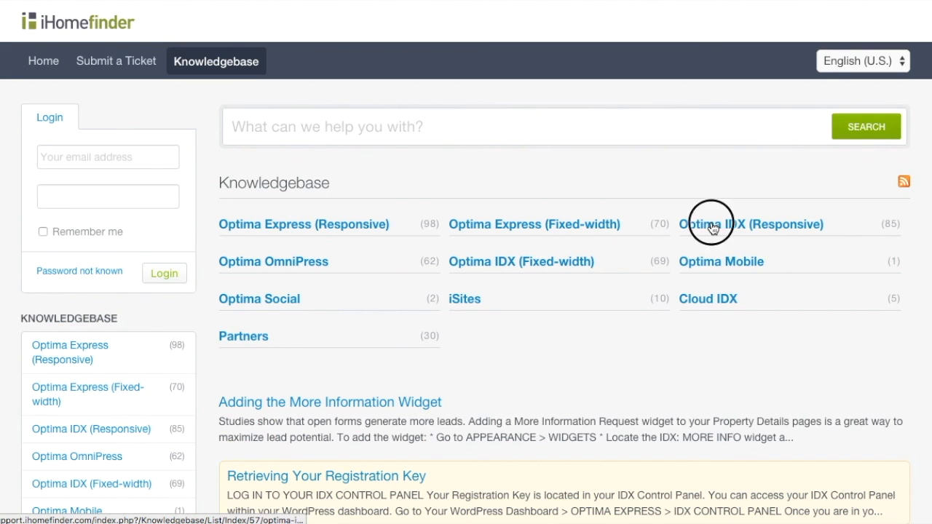
{"action": "left_click", "coordinate": [713, 228]}
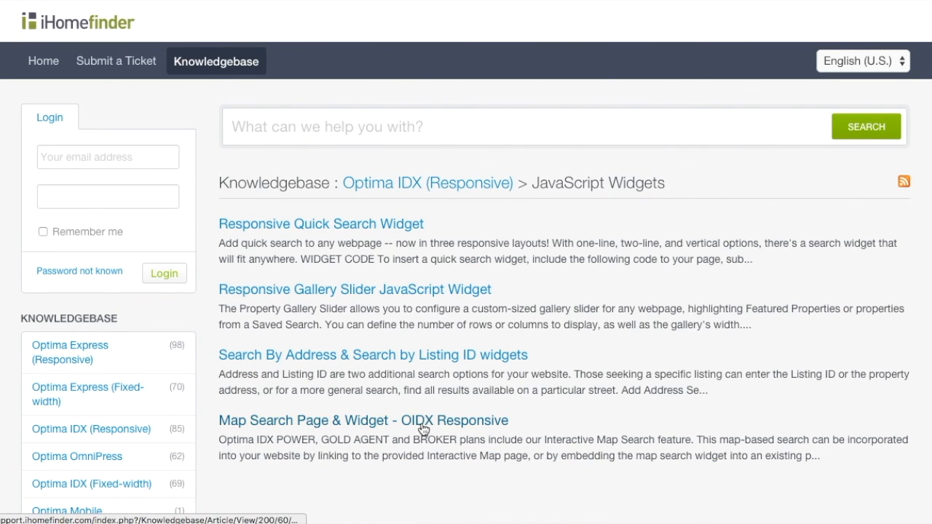
Open the 'Map Search Page & Widget - OIDX Responsive' article and scroll through it.
{"action": "left_click", "coordinate": [422, 428]}
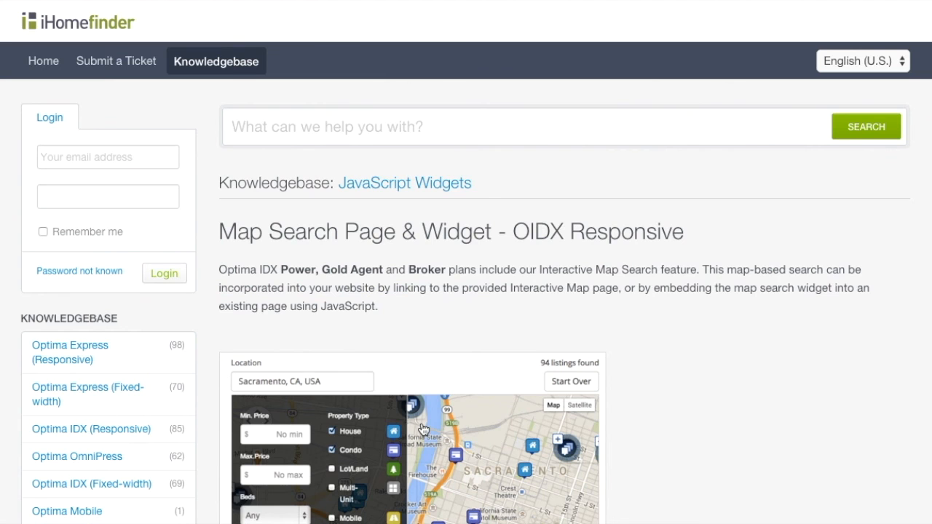
{"action": "scroll", "coordinate": [717, 374], "scroll_direction": "down", "scroll_amount": 5}
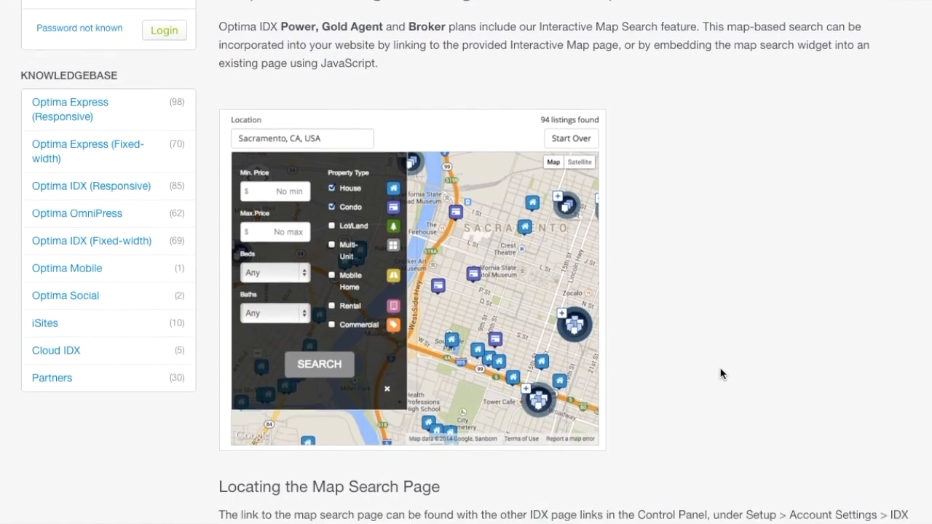
{"action": "scroll", "coordinate": [721, 373], "scroll_direction": "down", "scroll_amount": 4}
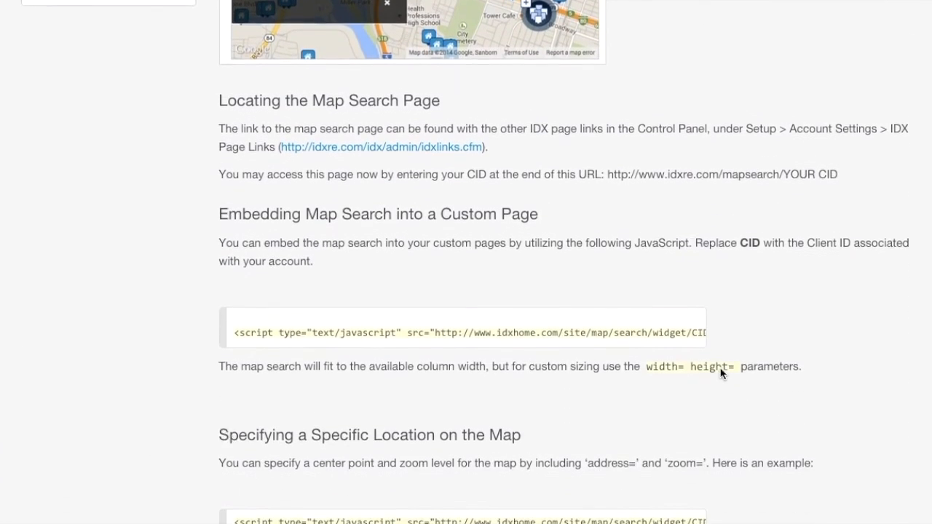
{"action": "scroll", "coordinate": [721, 374], "scroll_direction": "up", "scroll_amount": 5}
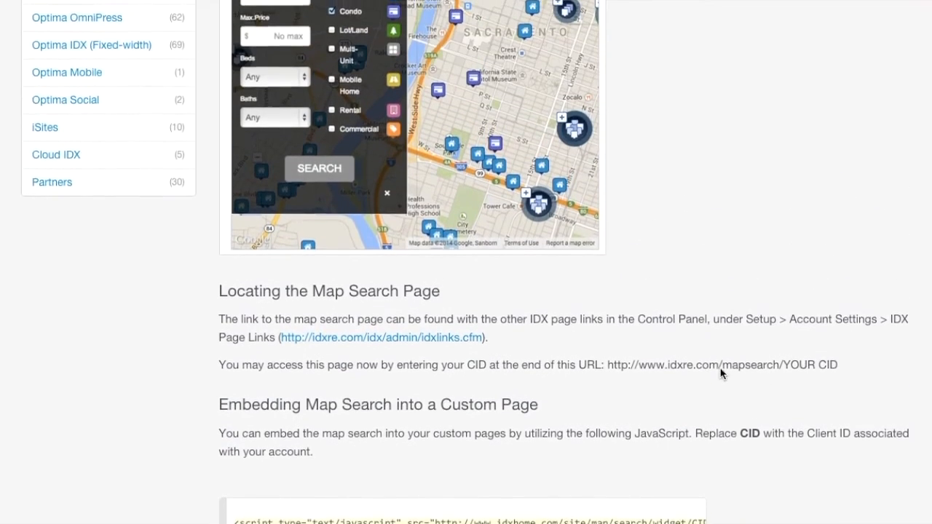
{"action": "scroll", "coordinate": [720, 373], "scroll_direction": "up", "scroll_amount": 5}
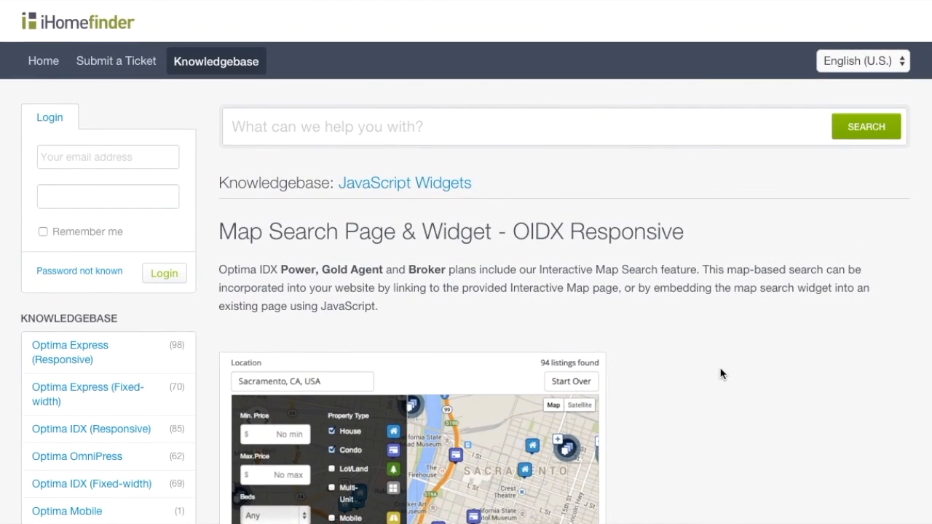